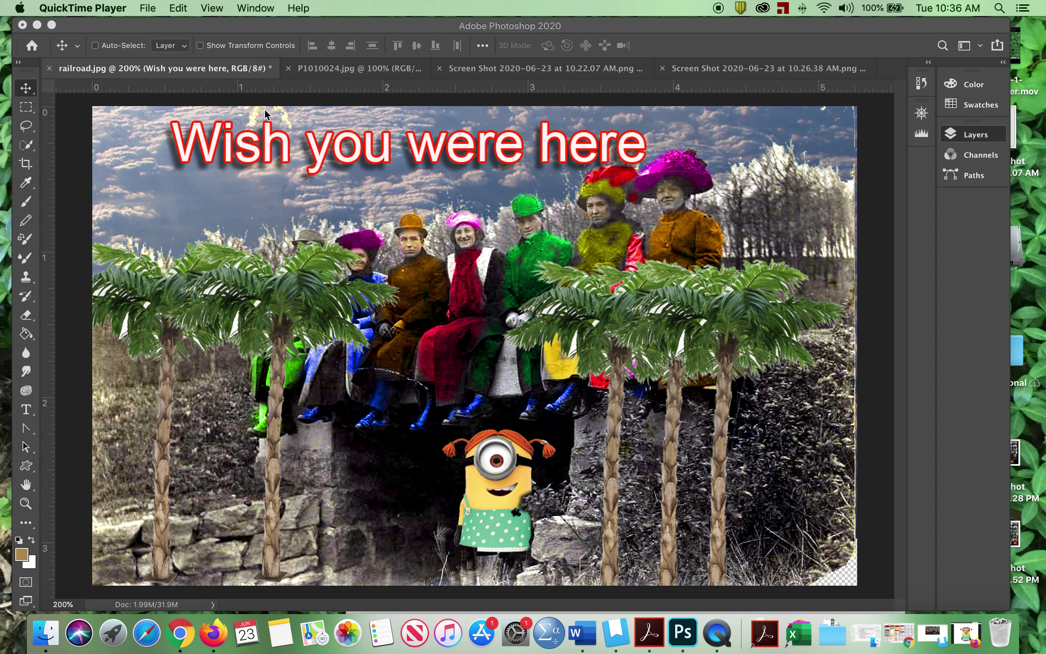
Show the Layers panel and delete the accidental Lorem ipsum placeholder text layer
click(959, 134)
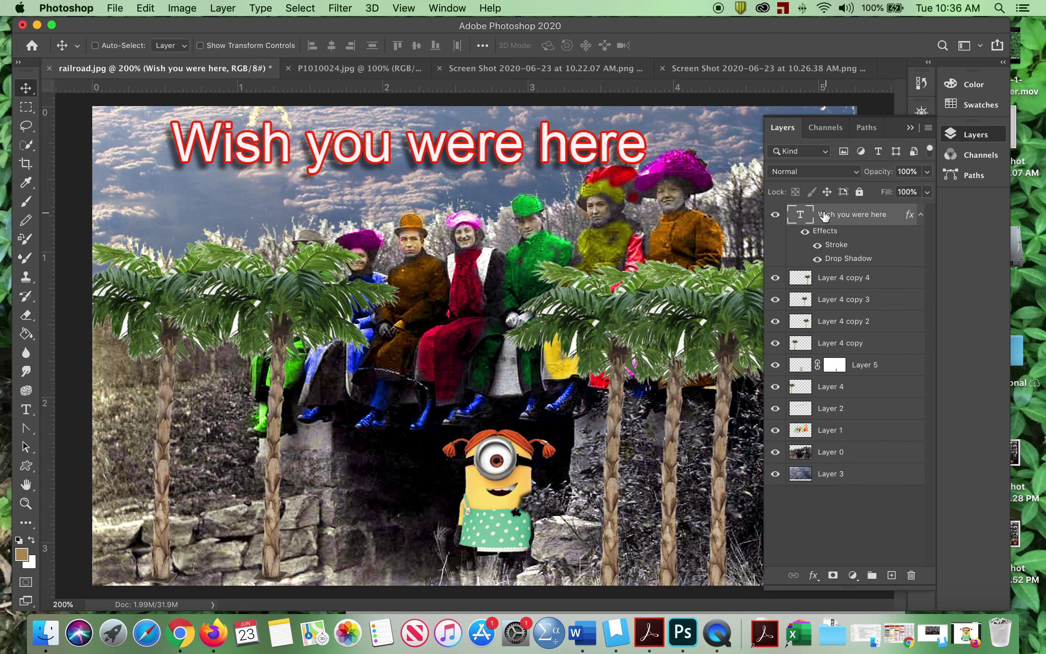
click(26, 408)
drag(170, 123, 612, 172)
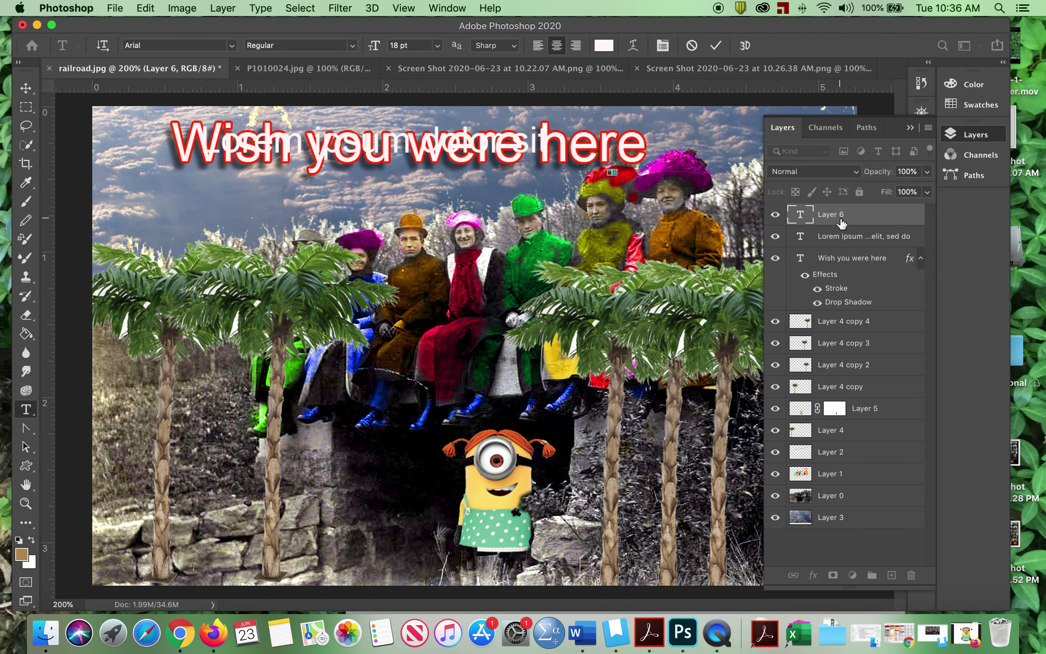
key(Escape)
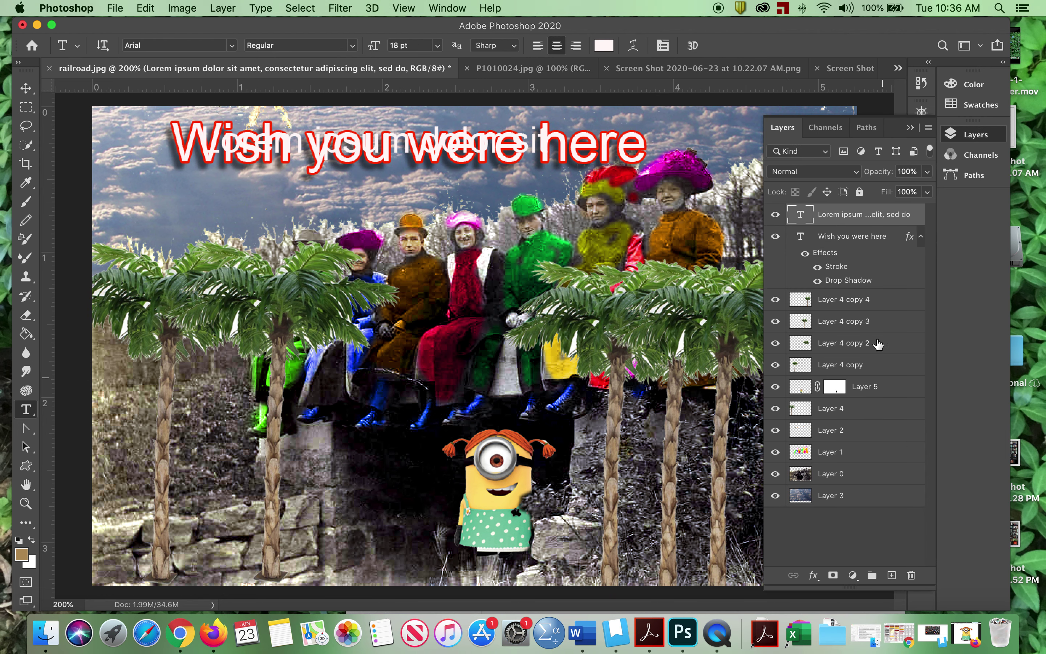
drag(848, 214, 912, 571)
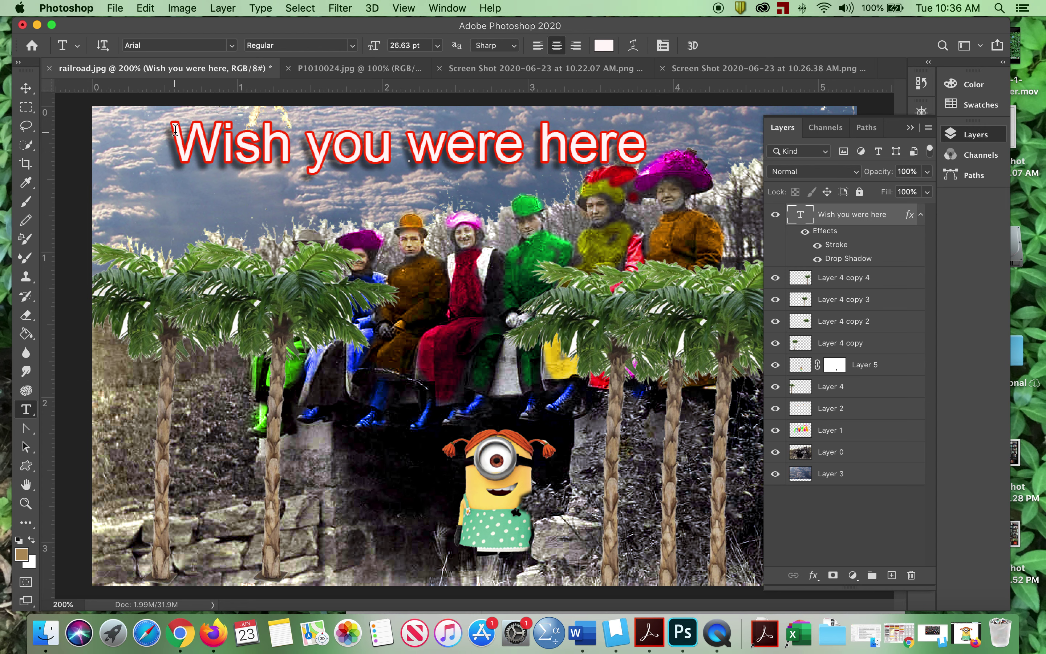
Select the 'Wish you were here' text and set it to Arial Italic
drag(198, 134, 719, 179)
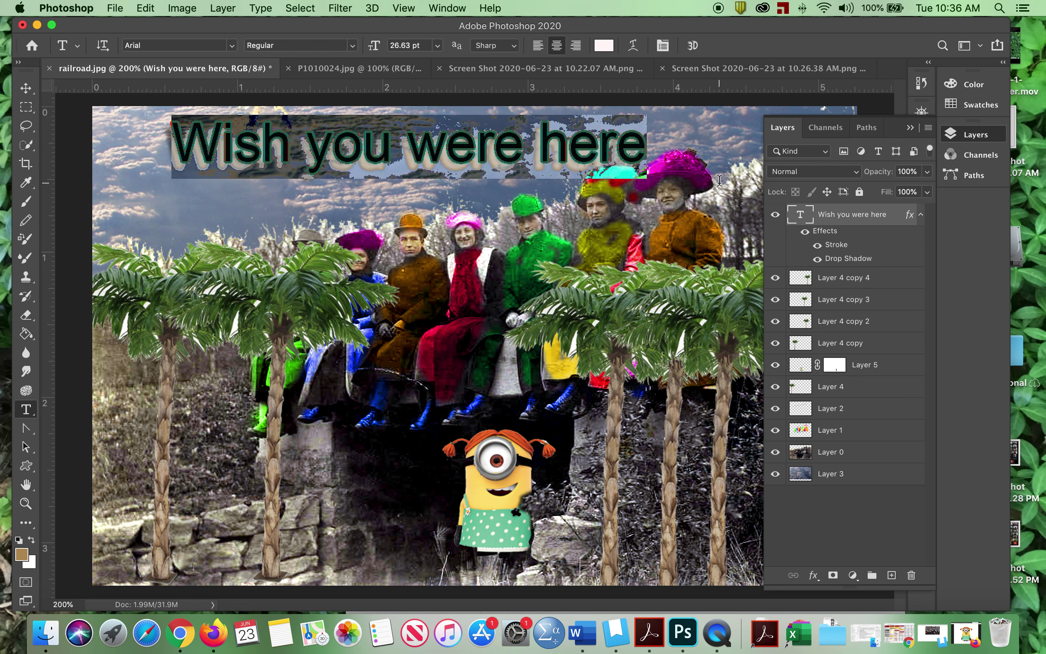
click(620, 160)
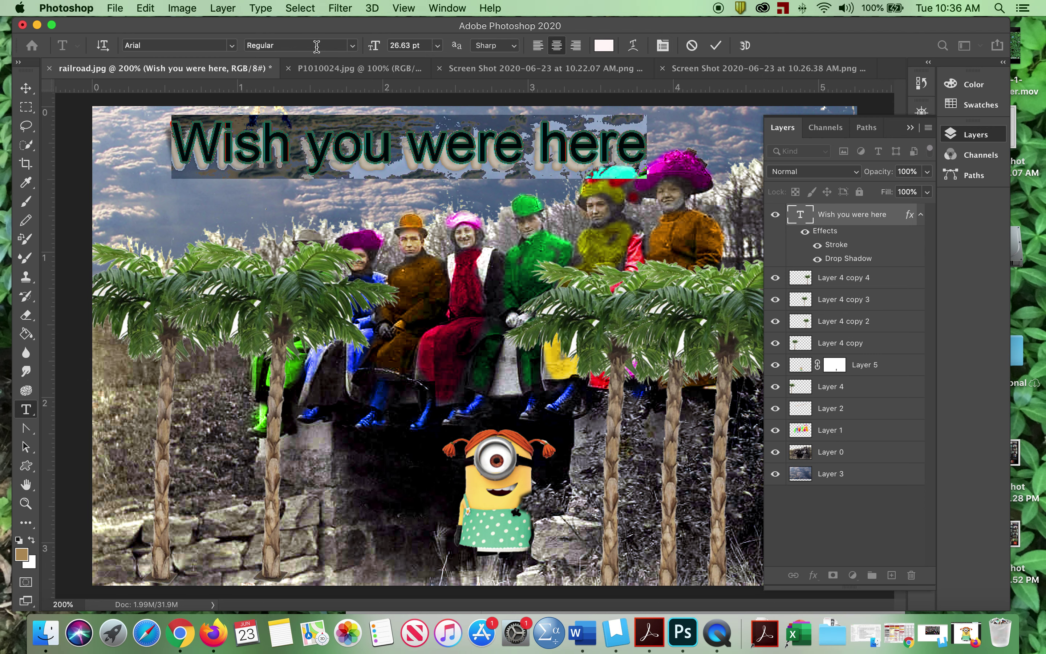
click(351, 48)
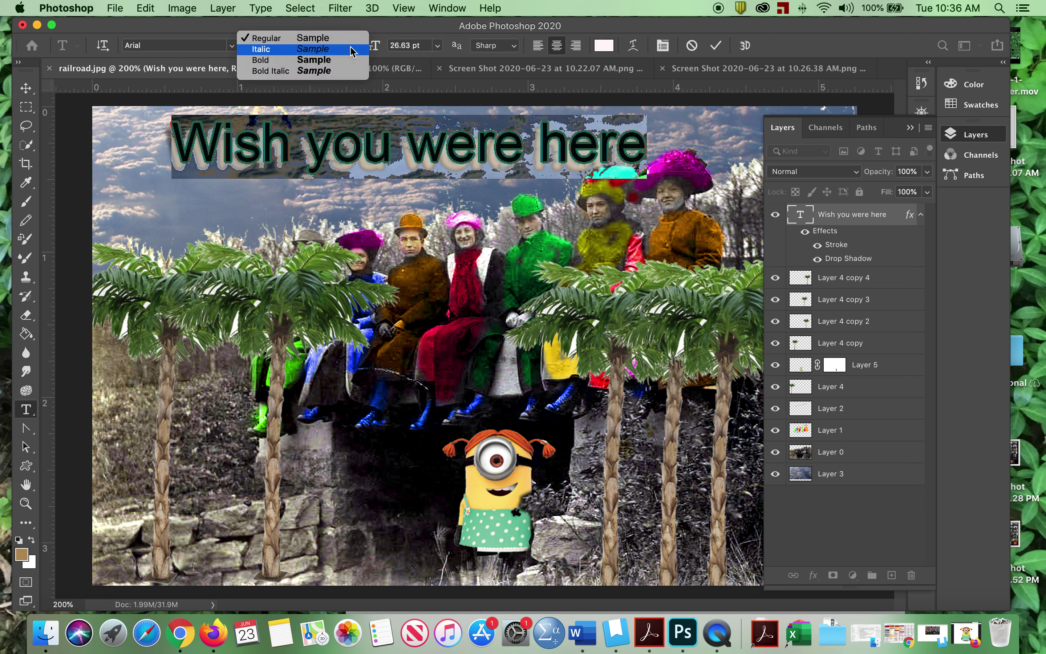
click(351, 48)
click(232, 45)
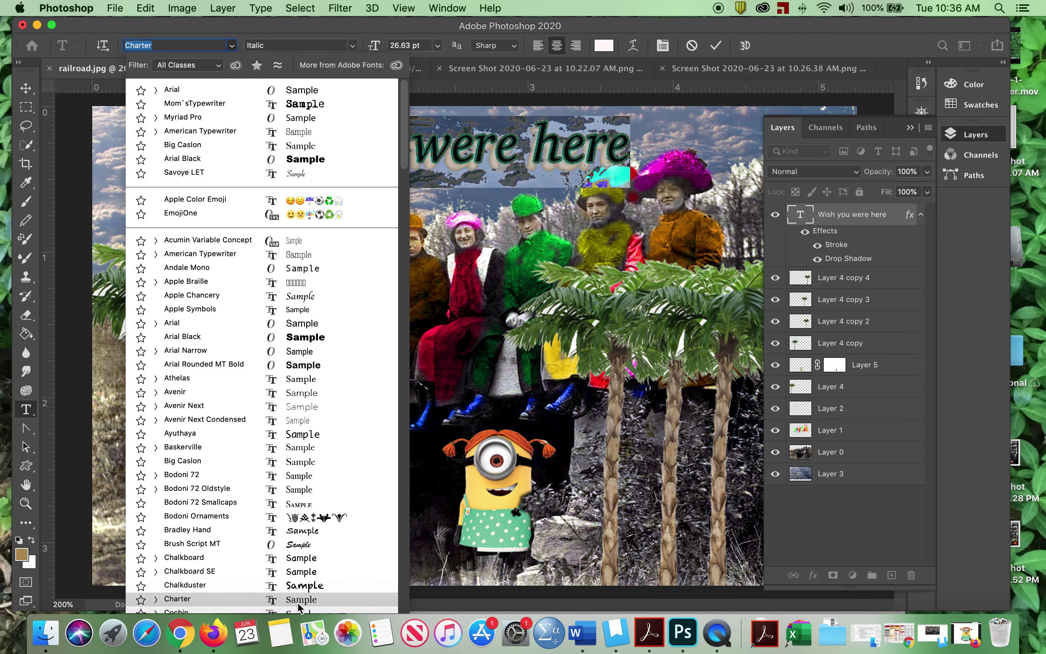
key(Escape)
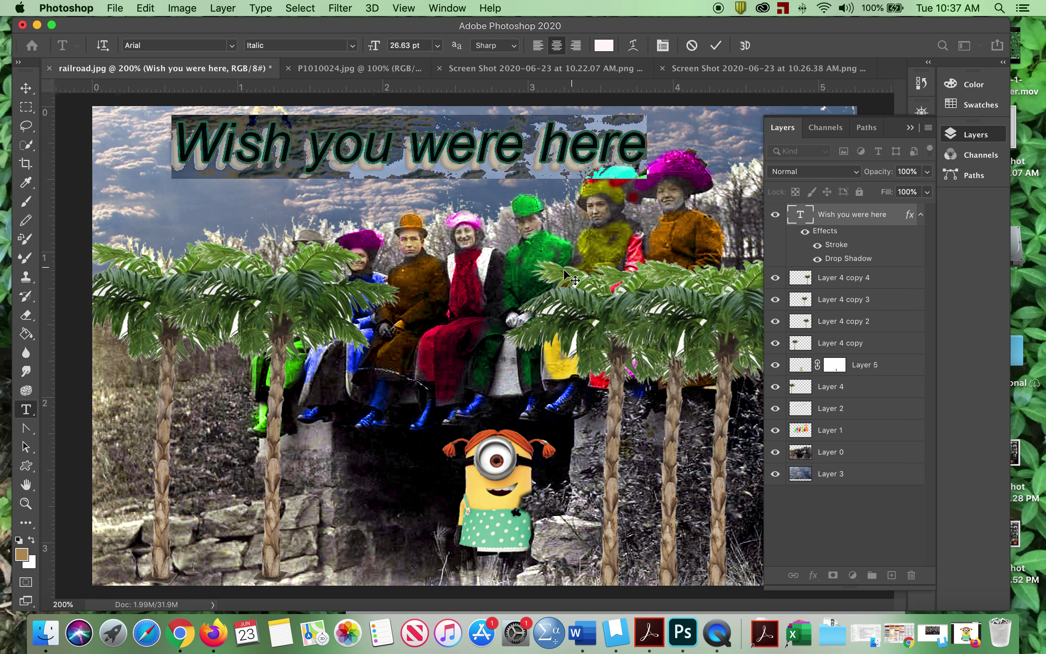
Switch to Firefox, dismiss the file-open dialog, and restore the minimized window
click(214, 610)
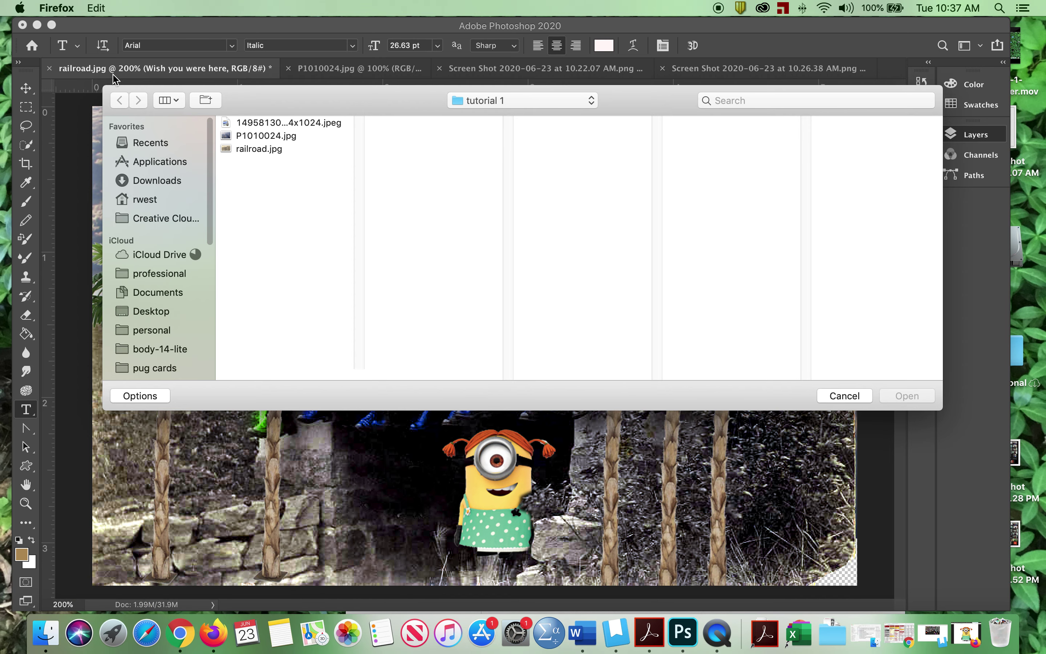
click(846, 395)
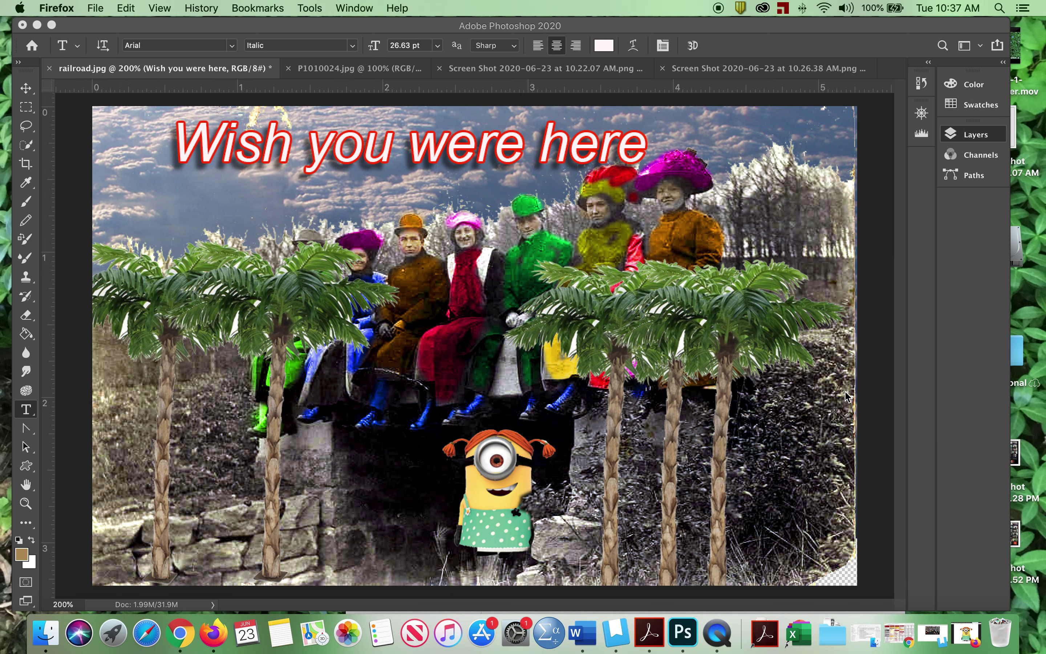
click(209, 625)
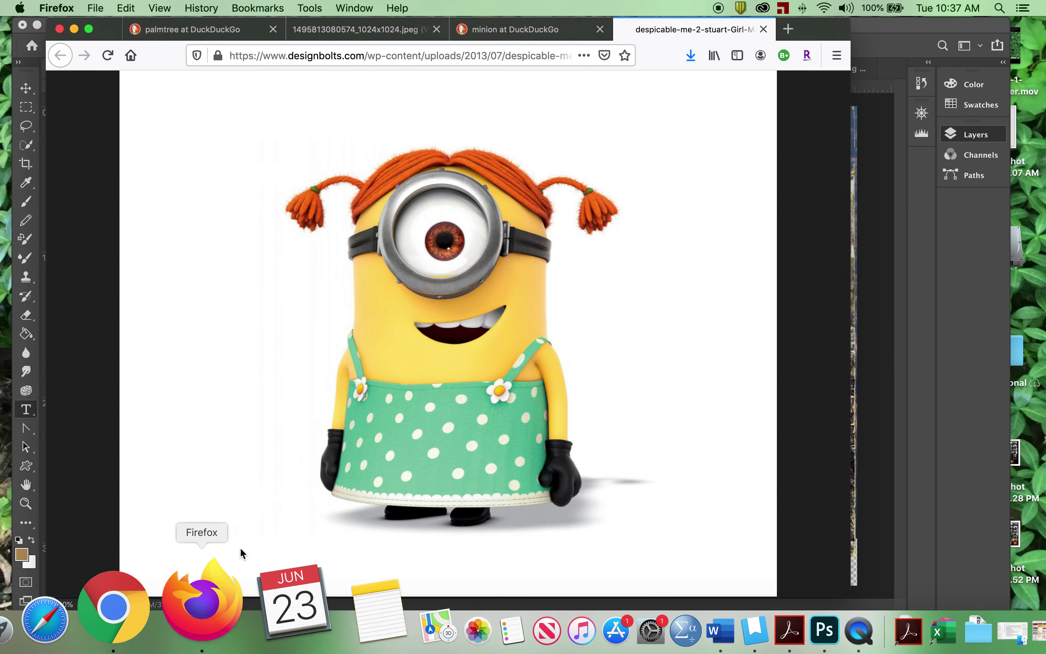
Search '1001 free fonts' in a new tab and open the 1001 Free Fonts site
click(788, 29)
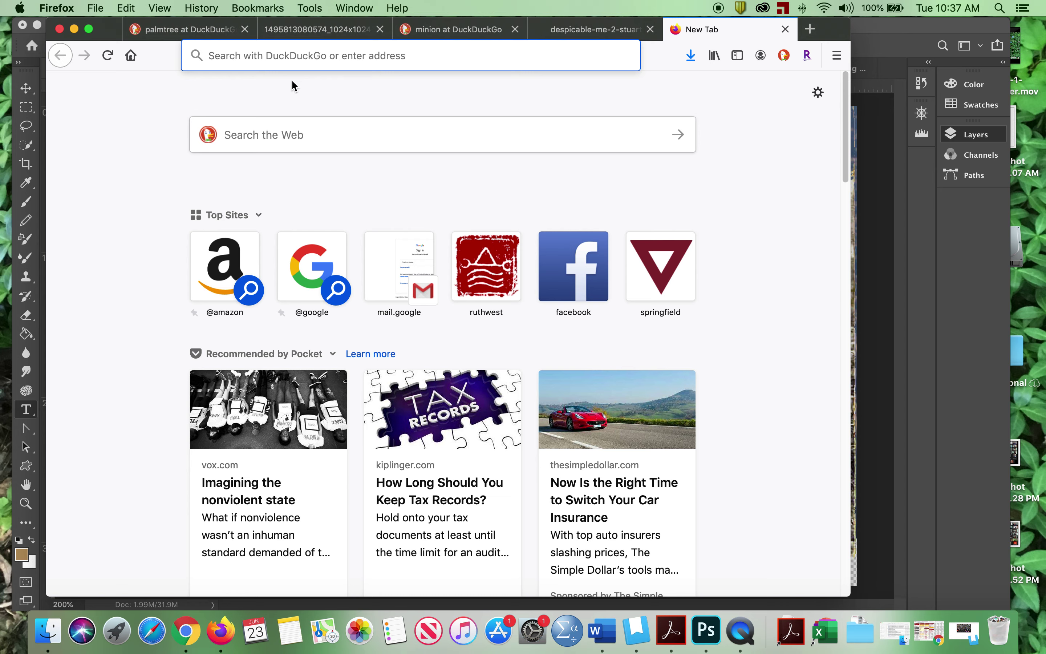
text(100)
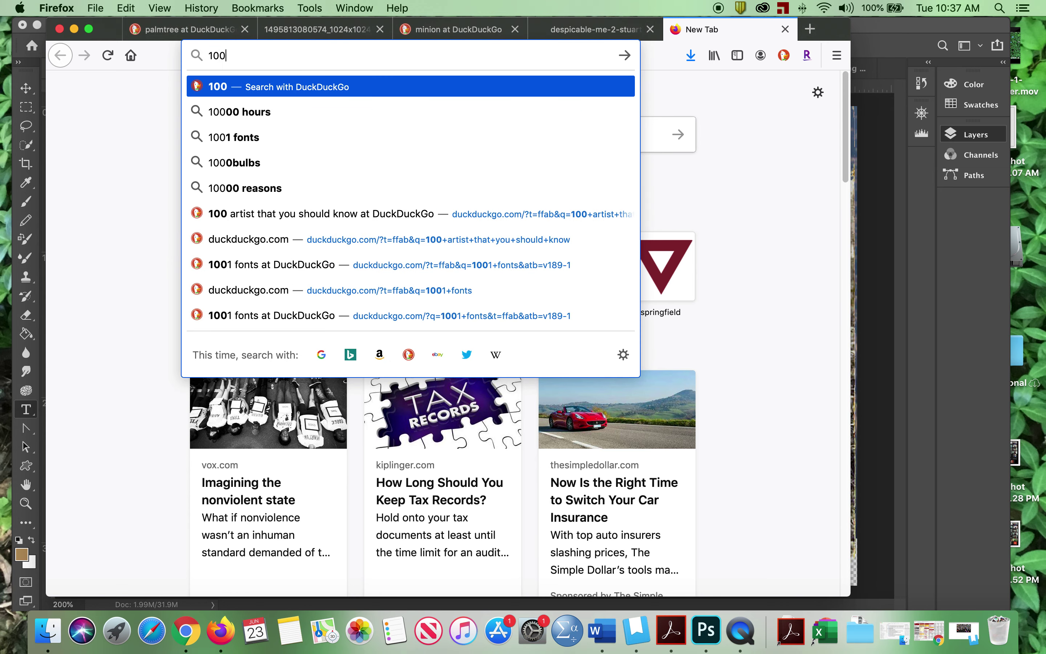
text(1 fre)
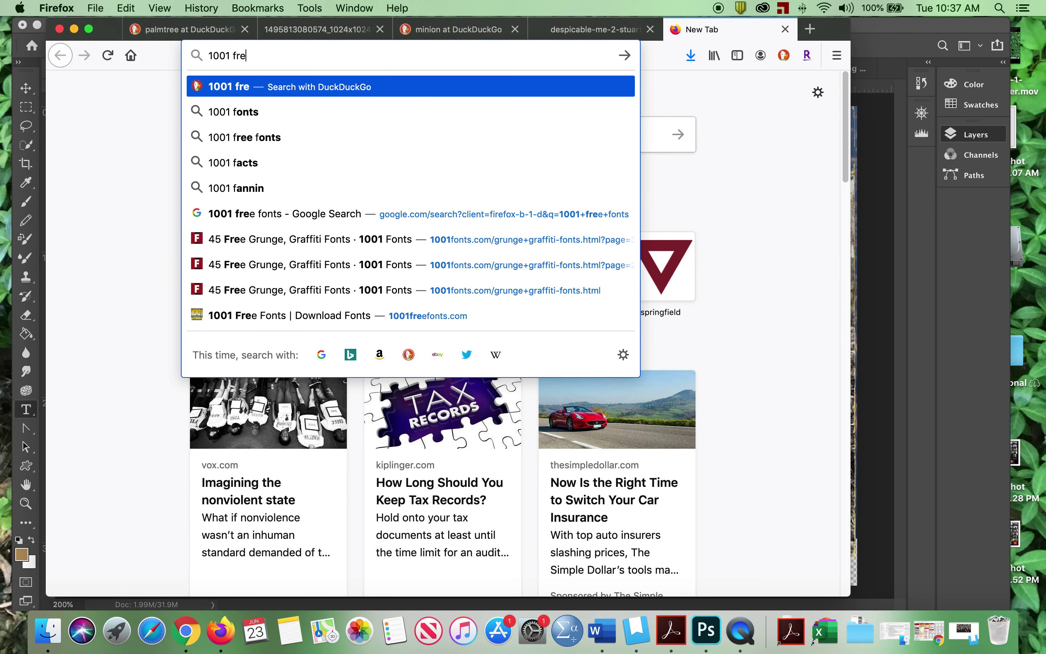
text(e fonts)
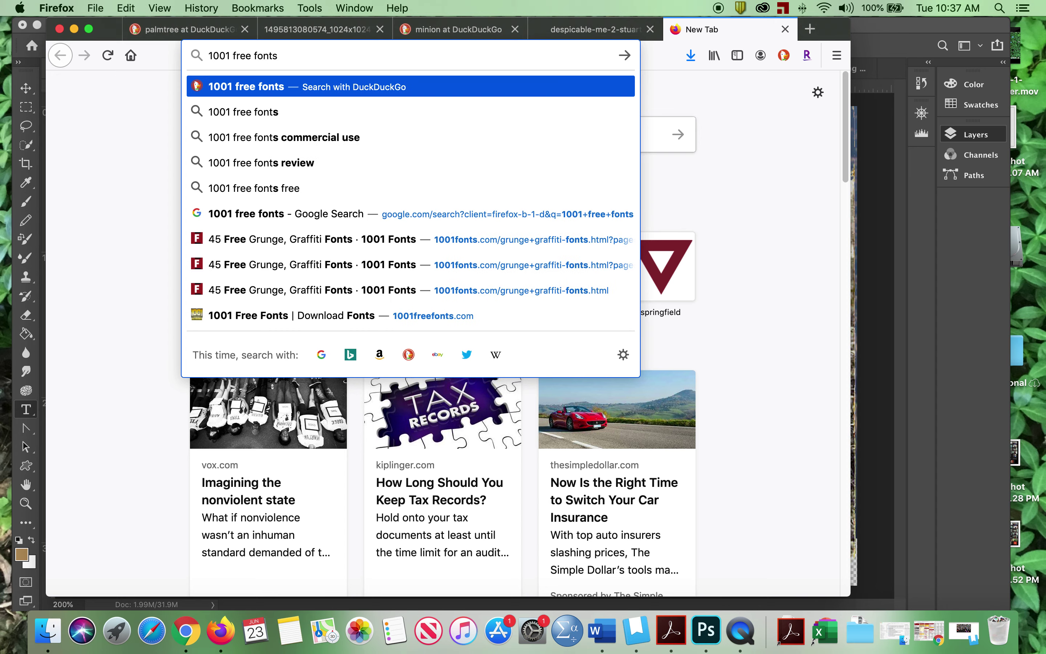
key(Return)
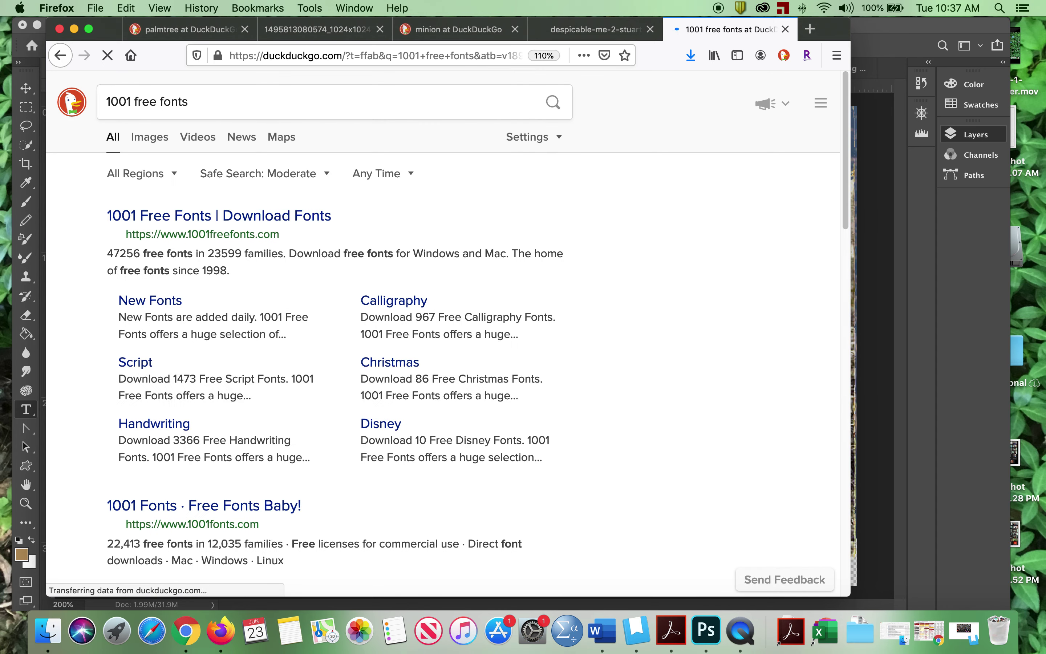
click(288, 218)
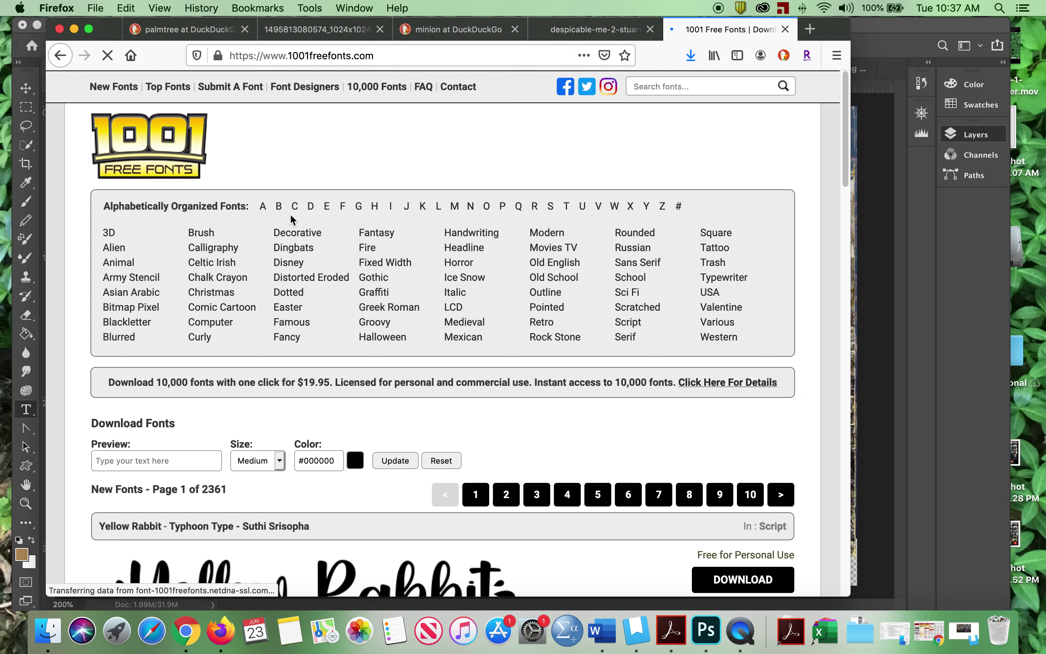
Download the Crackling Fire font from the Fire category, unpack it, and preview CracklingFire.ttf
click(368, 248)
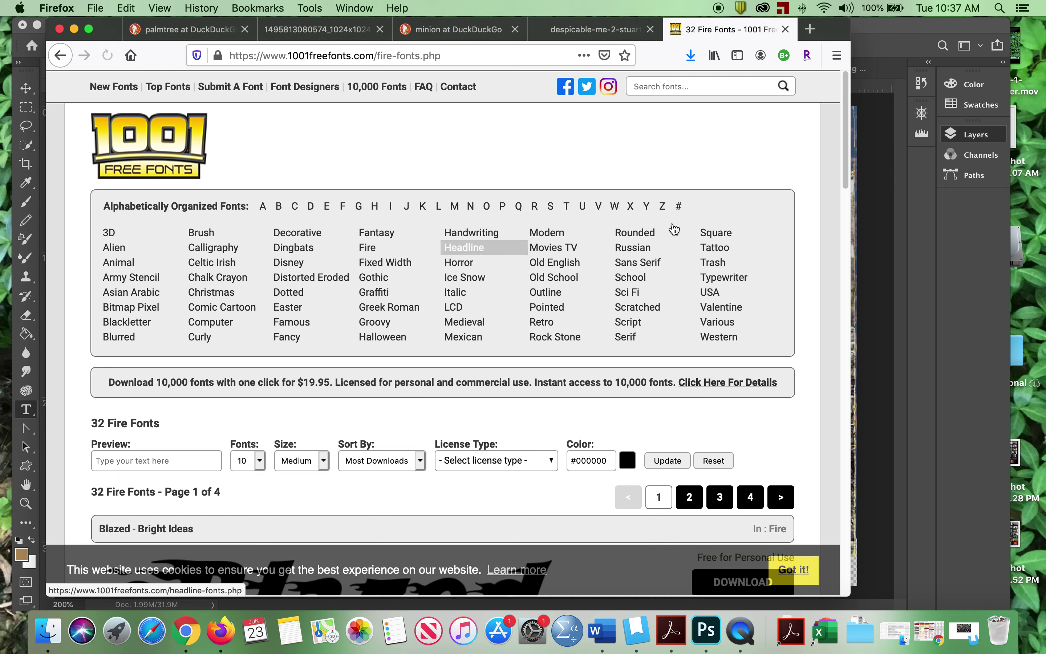
drag(846, 173, 842, 296)
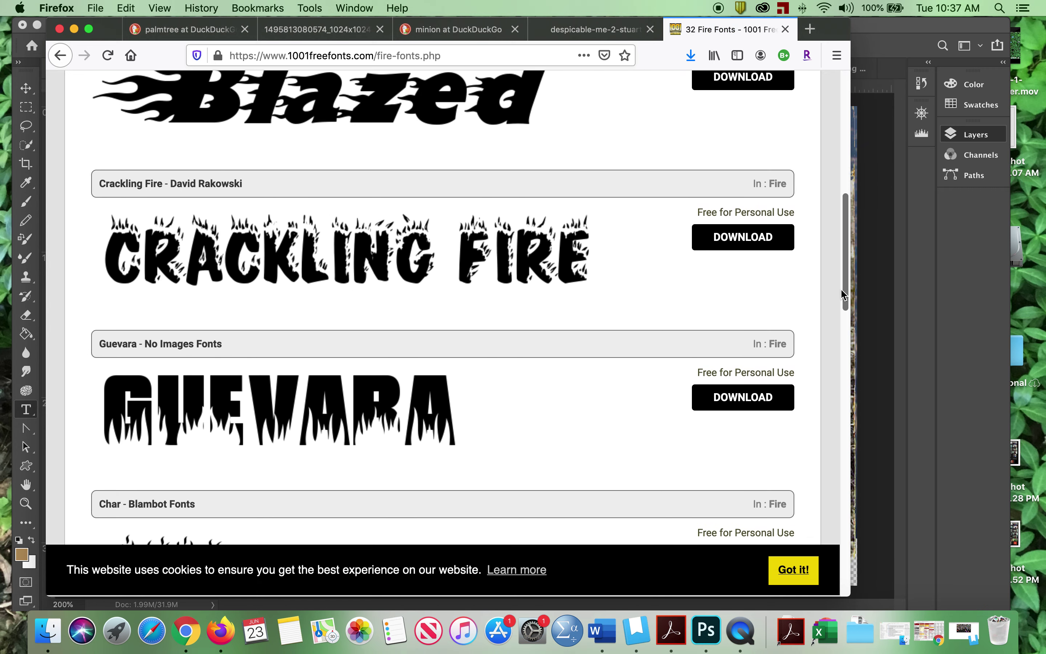
click(752, 239)
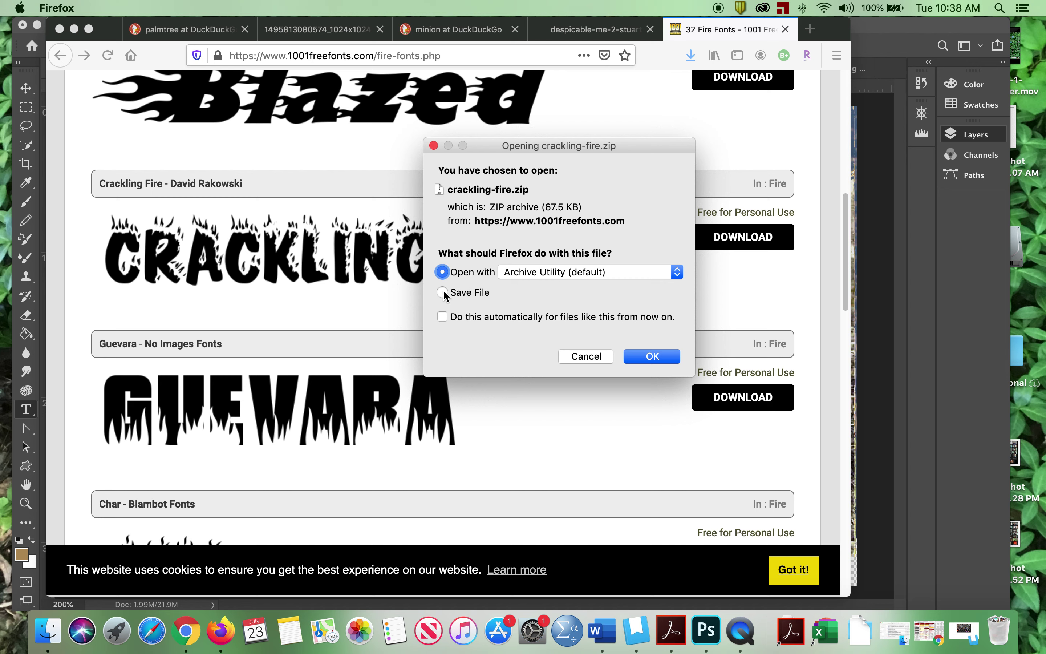
click(652, 356)
double_click(373, 118)
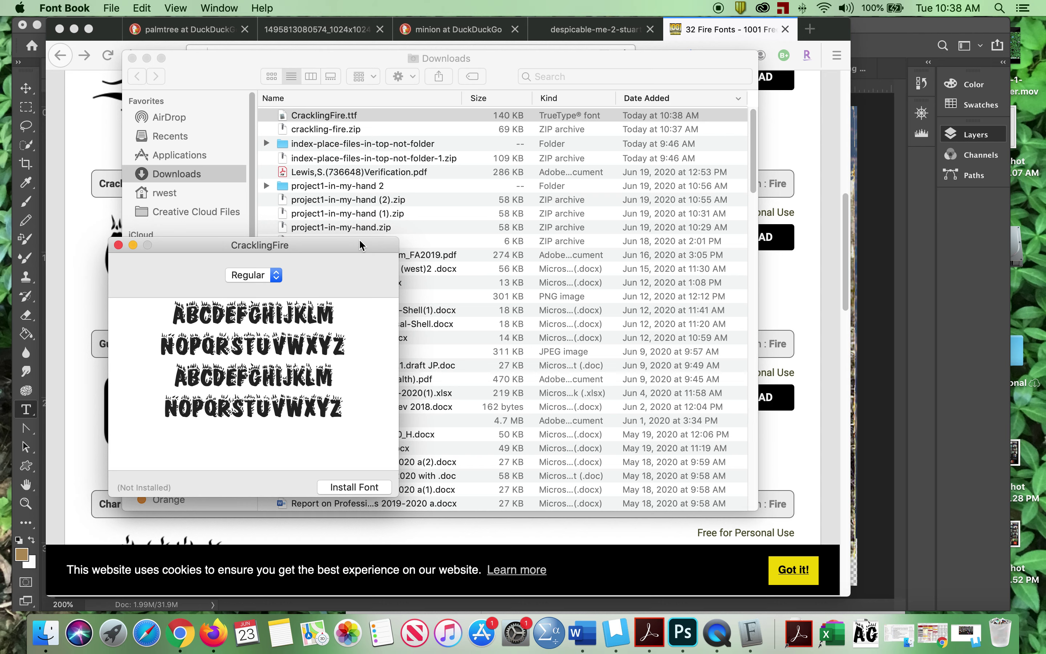
Install CracklingFire in Font Book despite the validation warning, then return to Photoshop
click(364, 487)
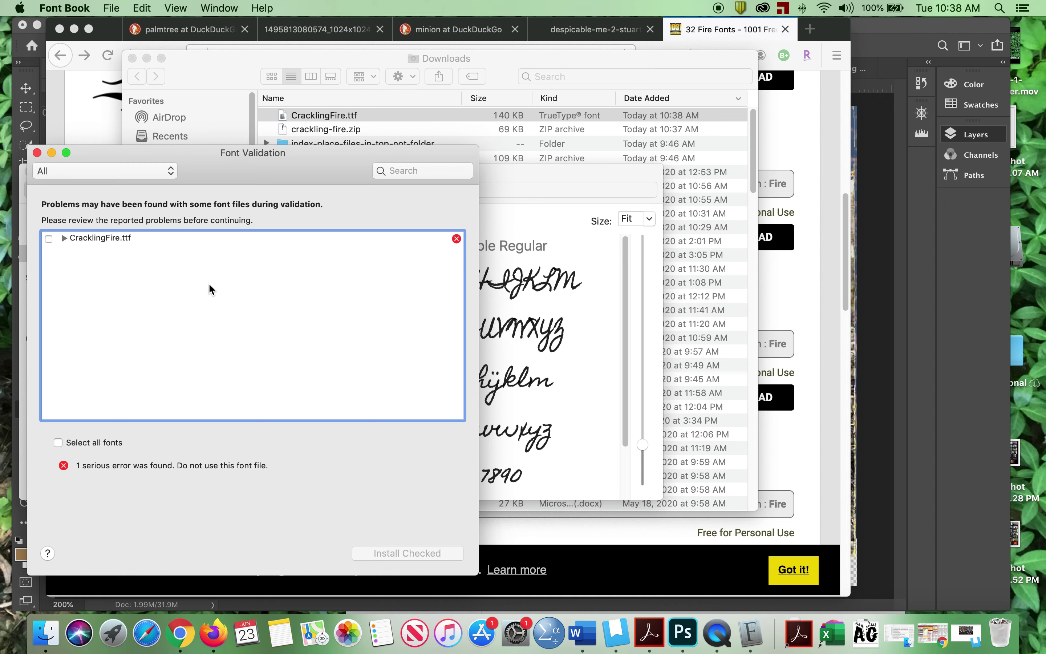
click(49, 239)
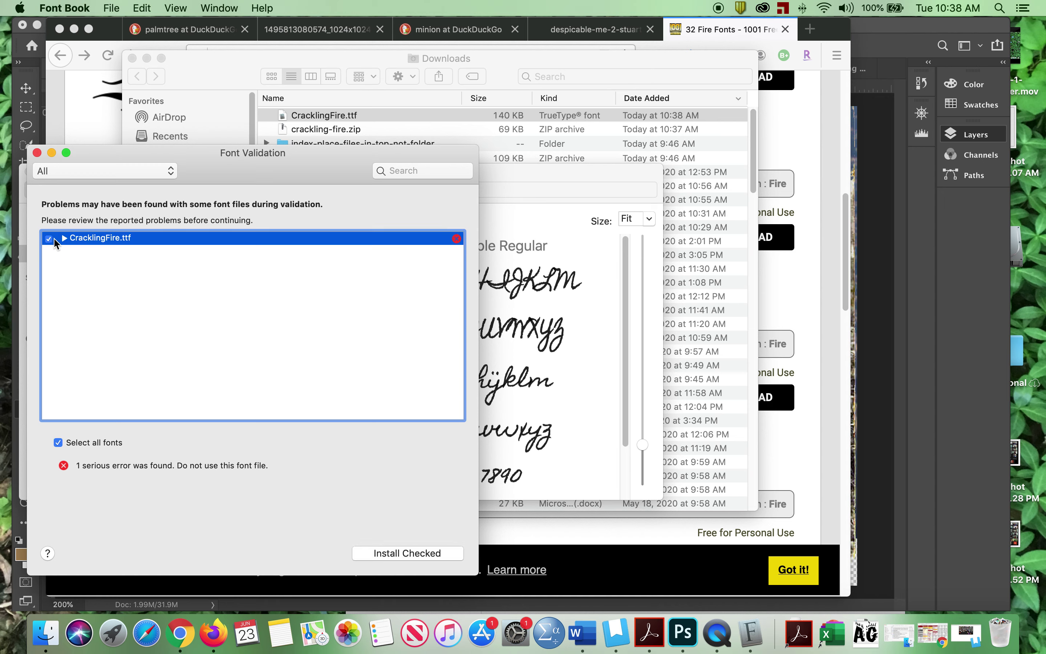
click(402, 553)
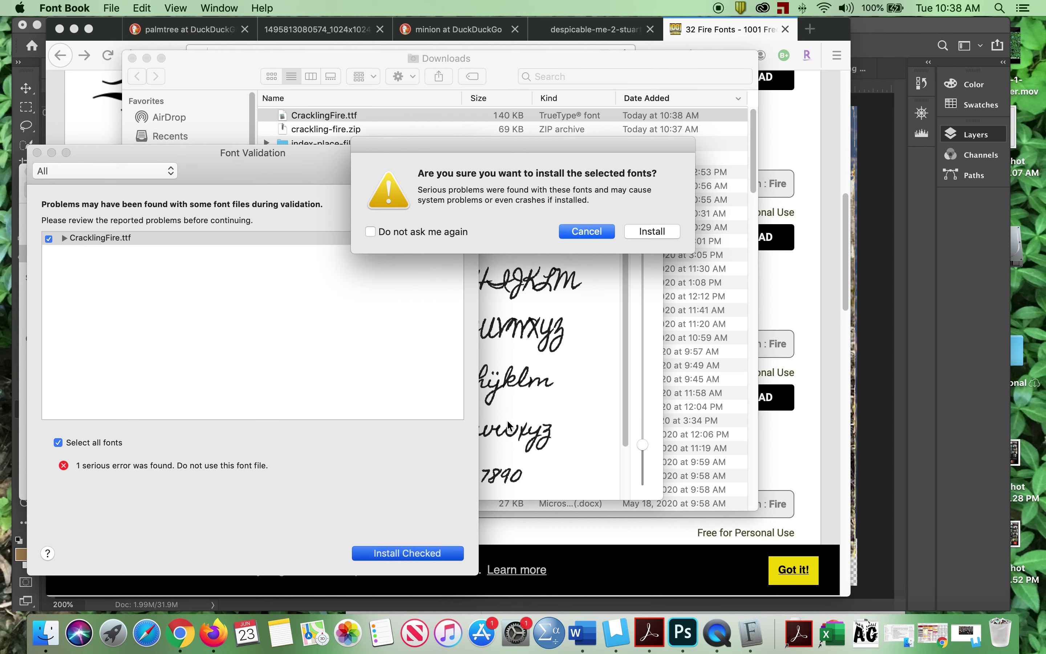
click(651, 229)
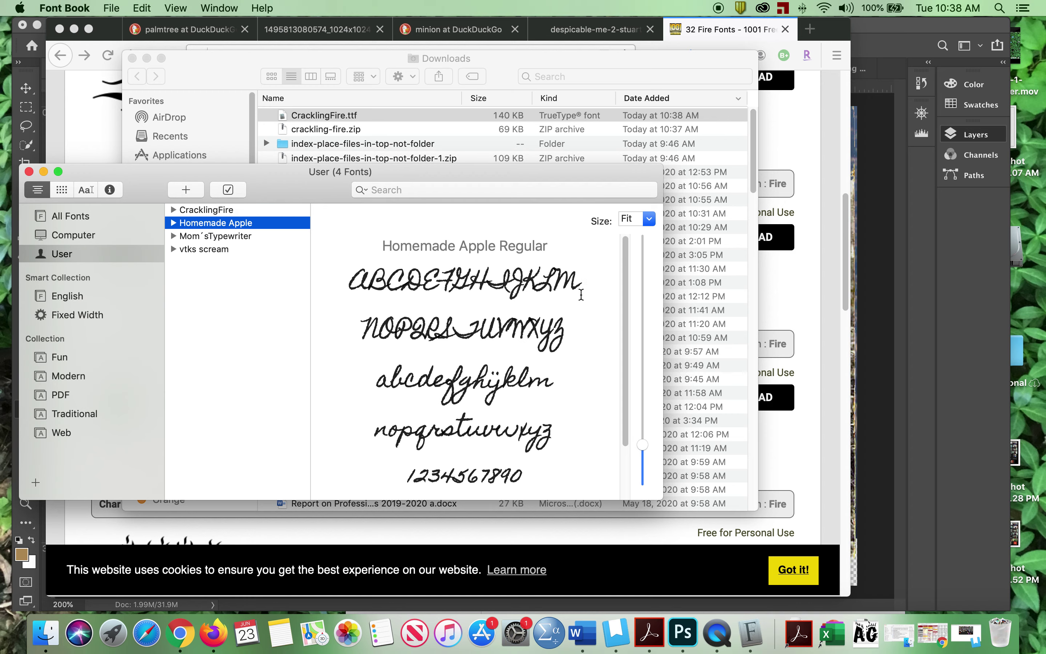
click(871, 308)
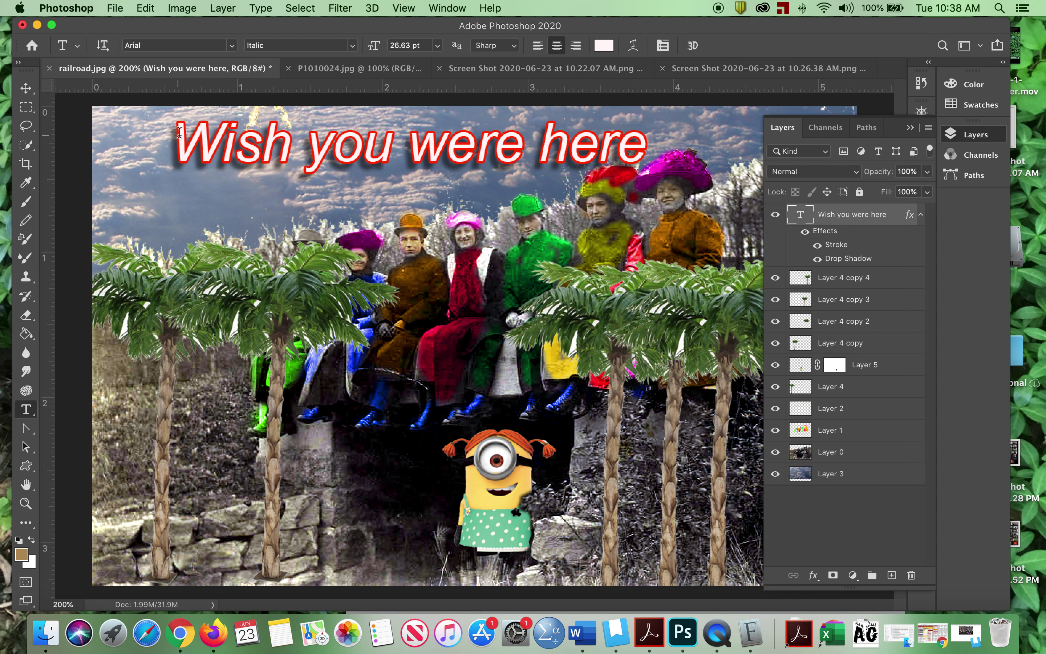
Apply the CracklingFire font to the 'Wish you were here' title and drag it to the collage bottom
drag(179, 132, 523, 101)
click(232, 45)
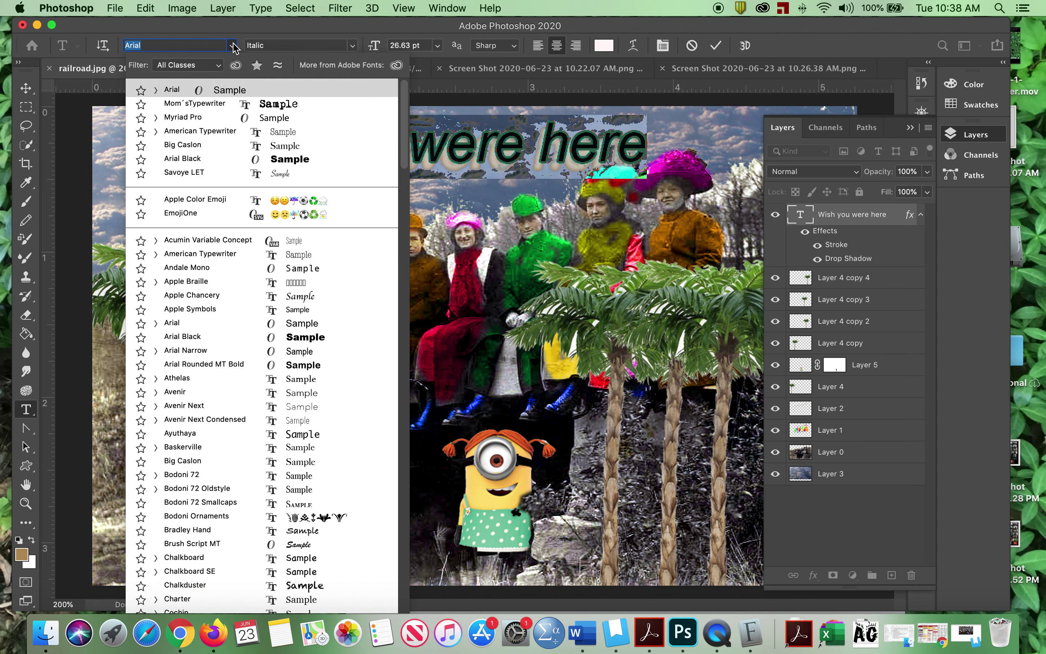
scroll(395, 129, down, 4)
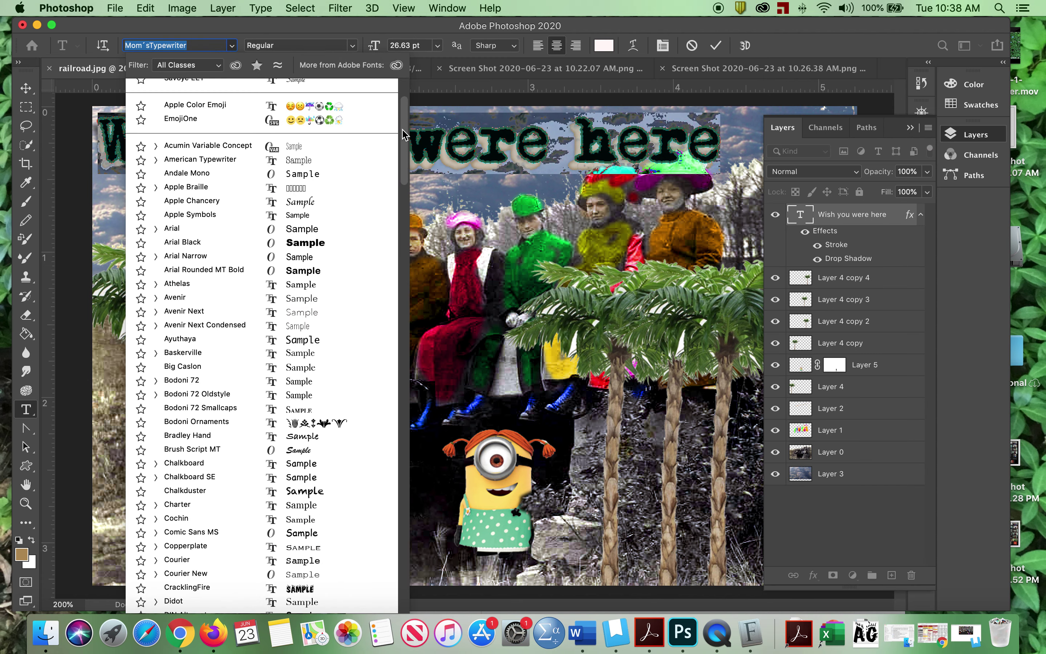
scroll(402, 147, down, 3)
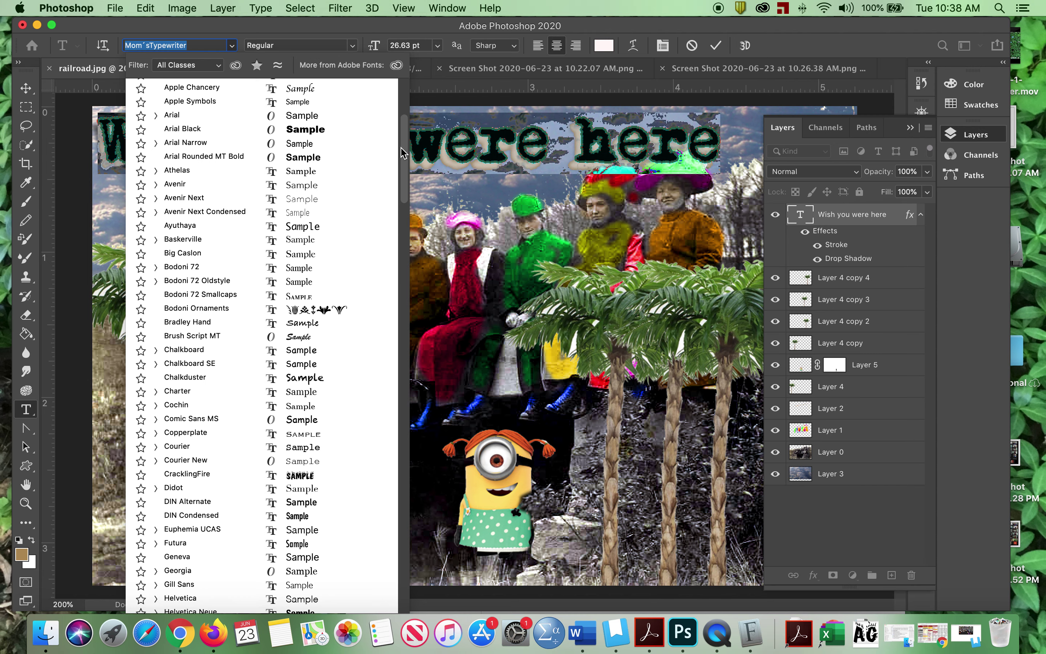
click(297, 474)
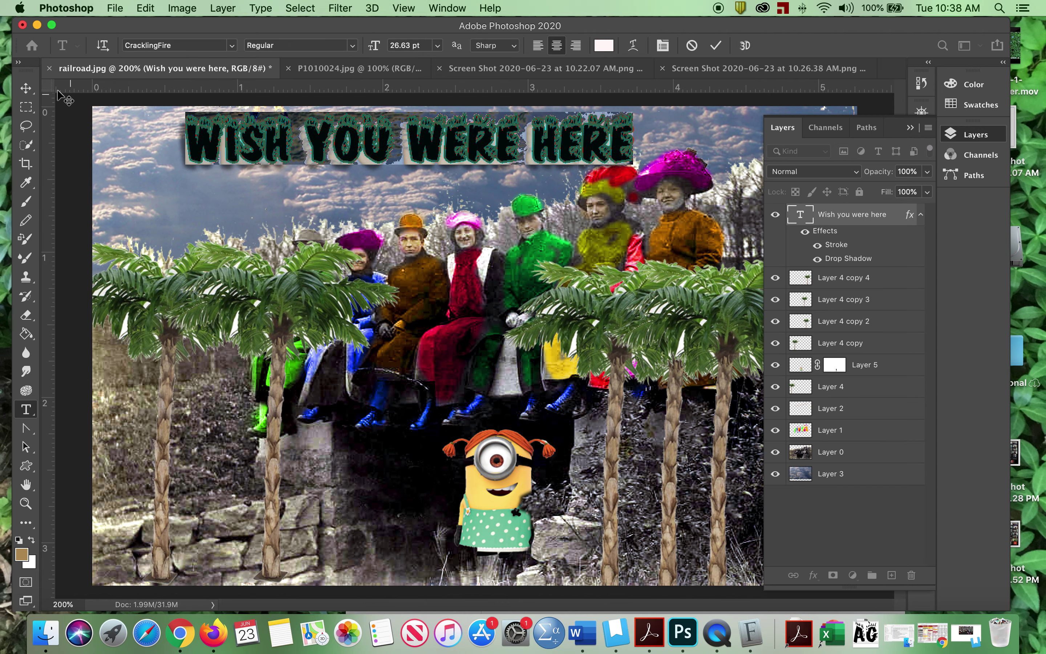
click(26, 88)
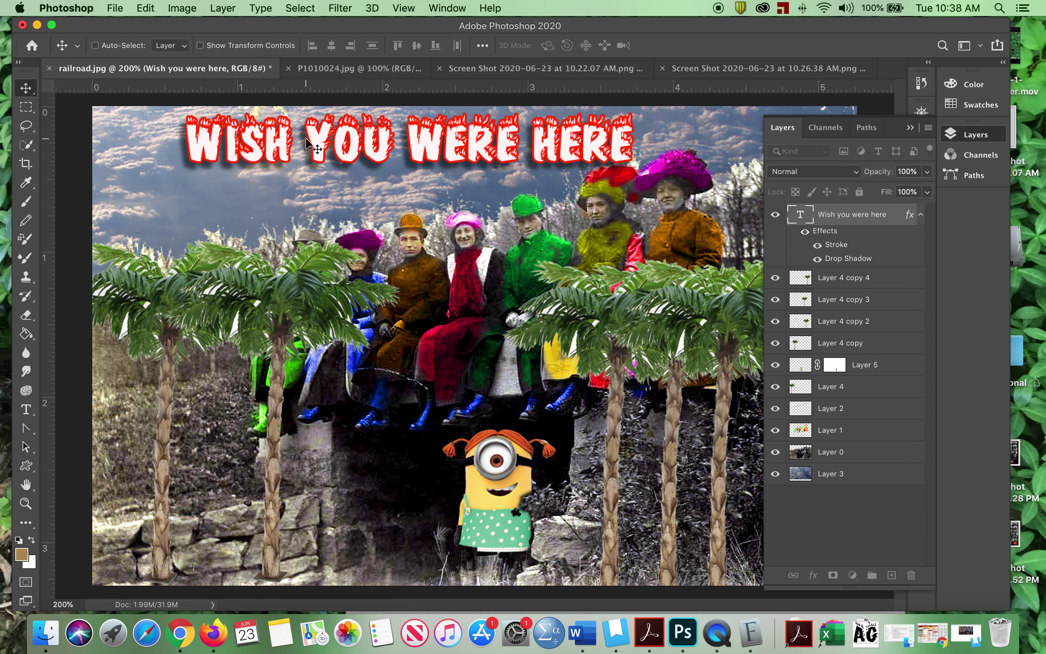
drag(300, 137, 359, 553)
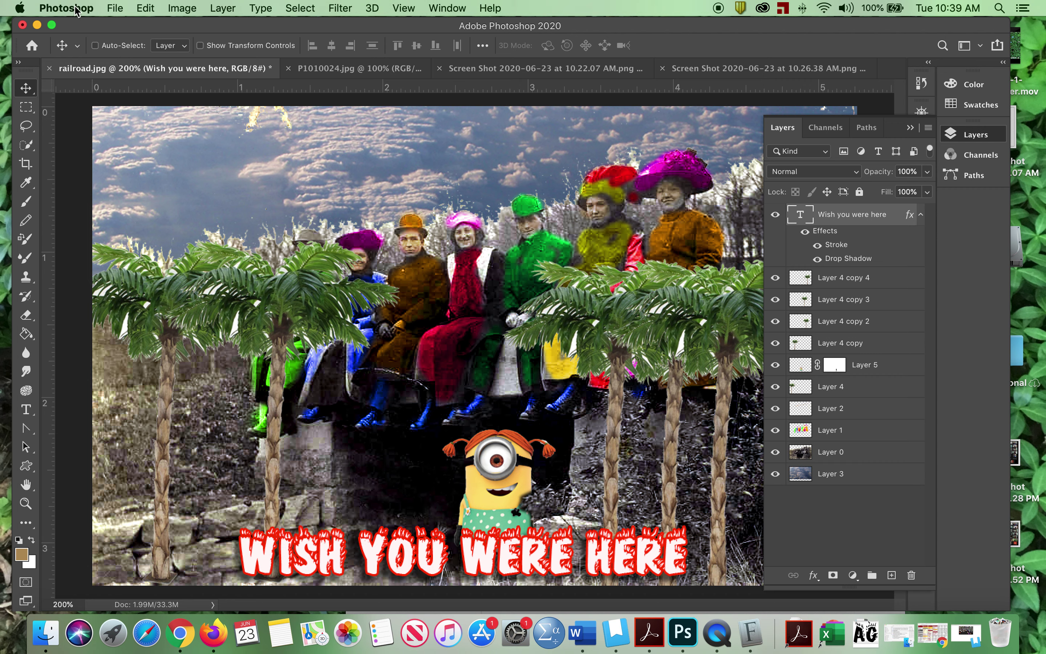
Save the collage as railroad1.psd, then minimize Photoshop and quit Font Book
click(115, 7)
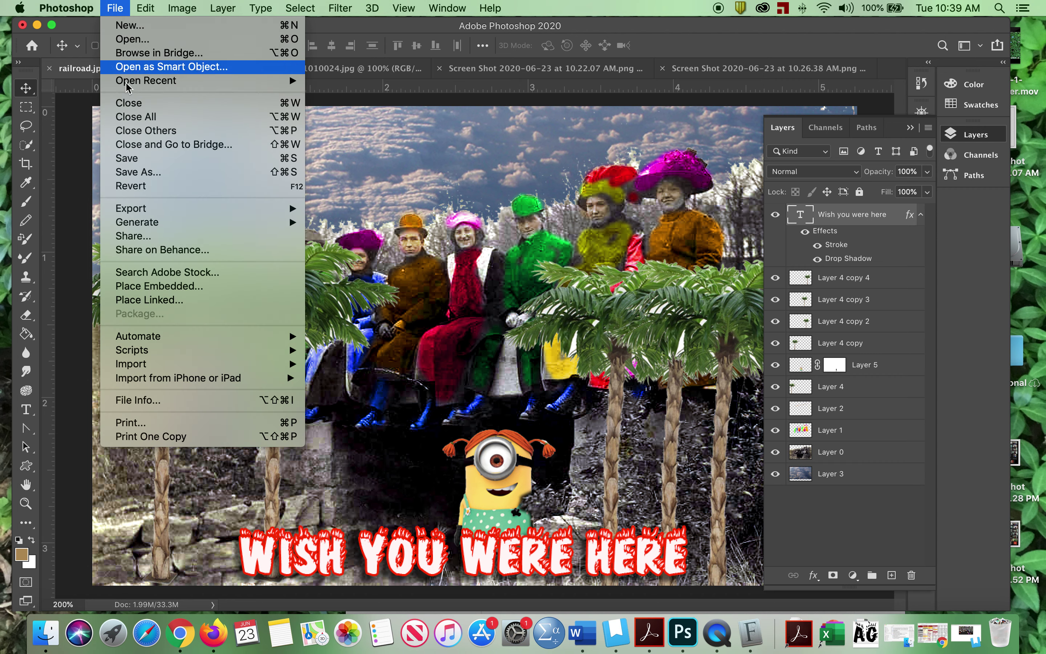
click(134, 162)
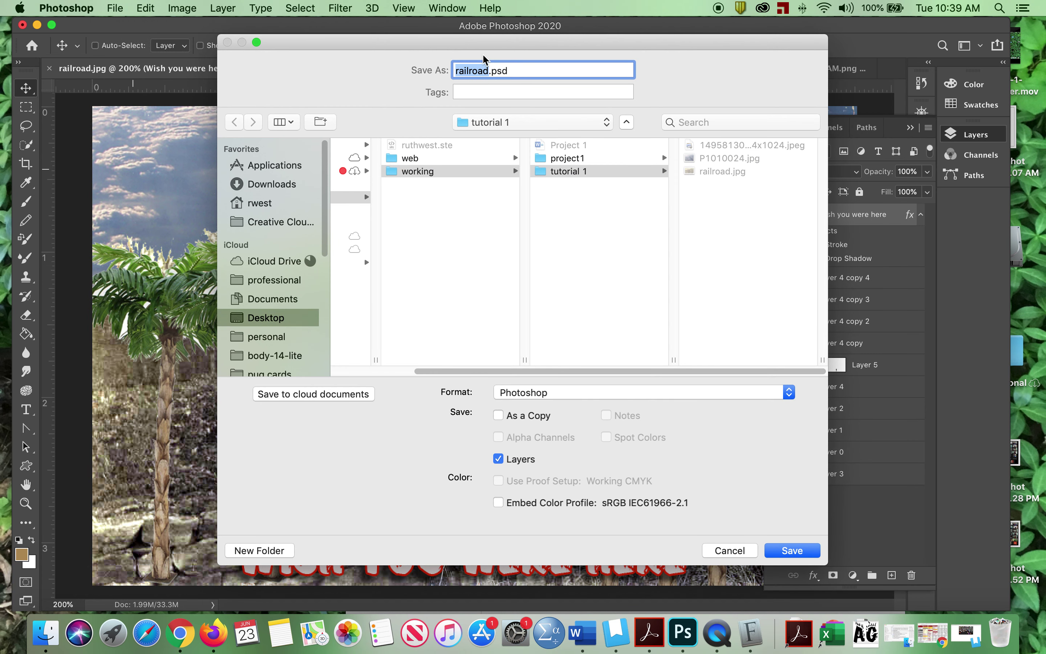
click(489, 65)
text(1)
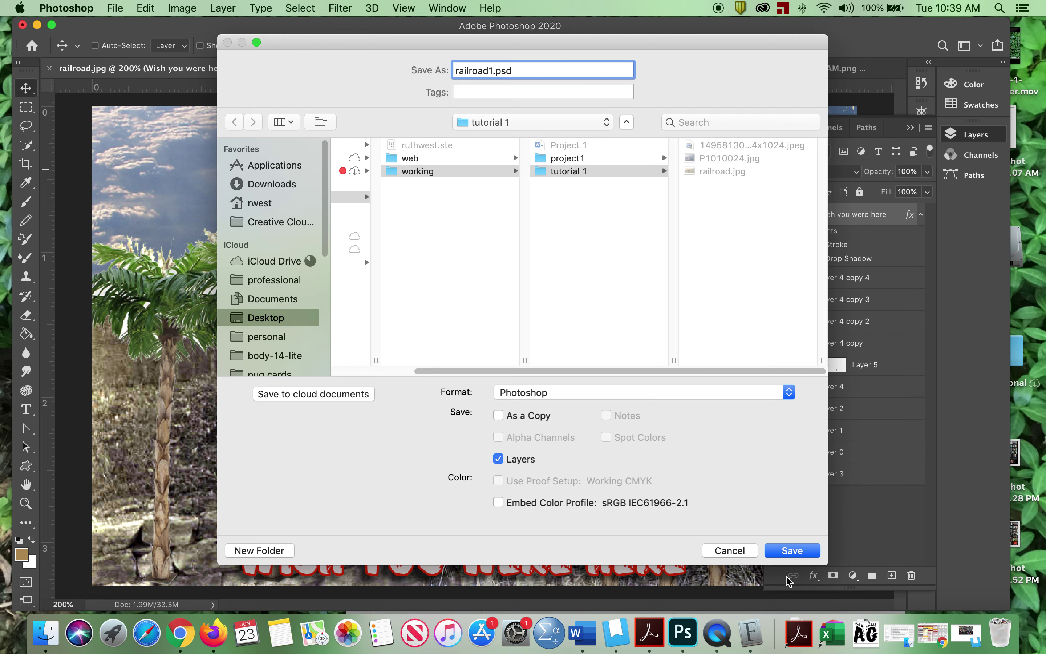
click(792, 553)
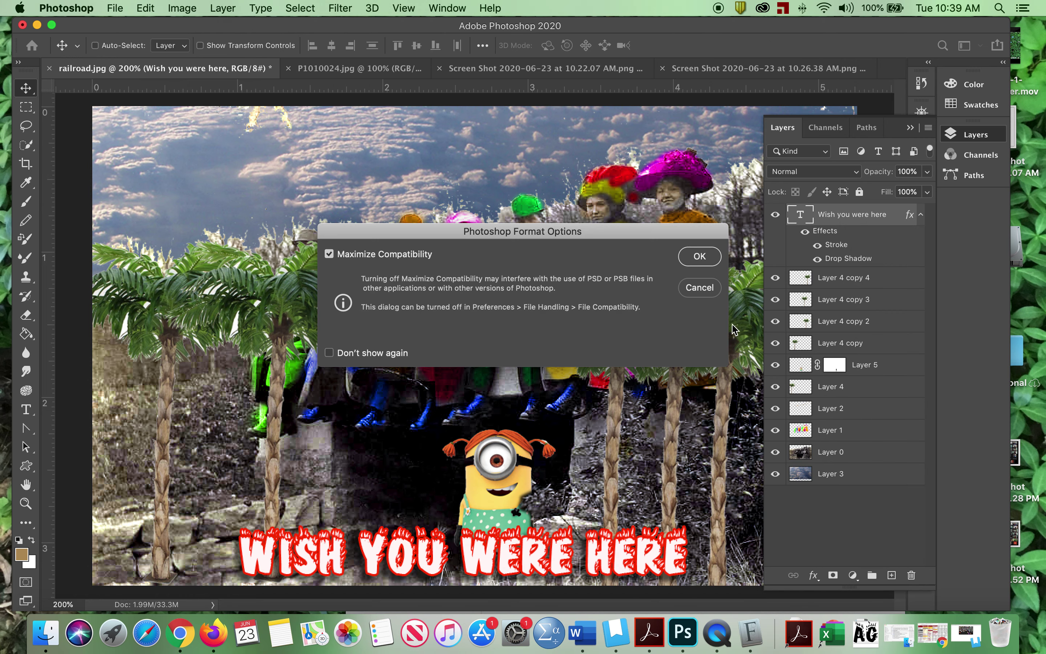
click(698, 256)
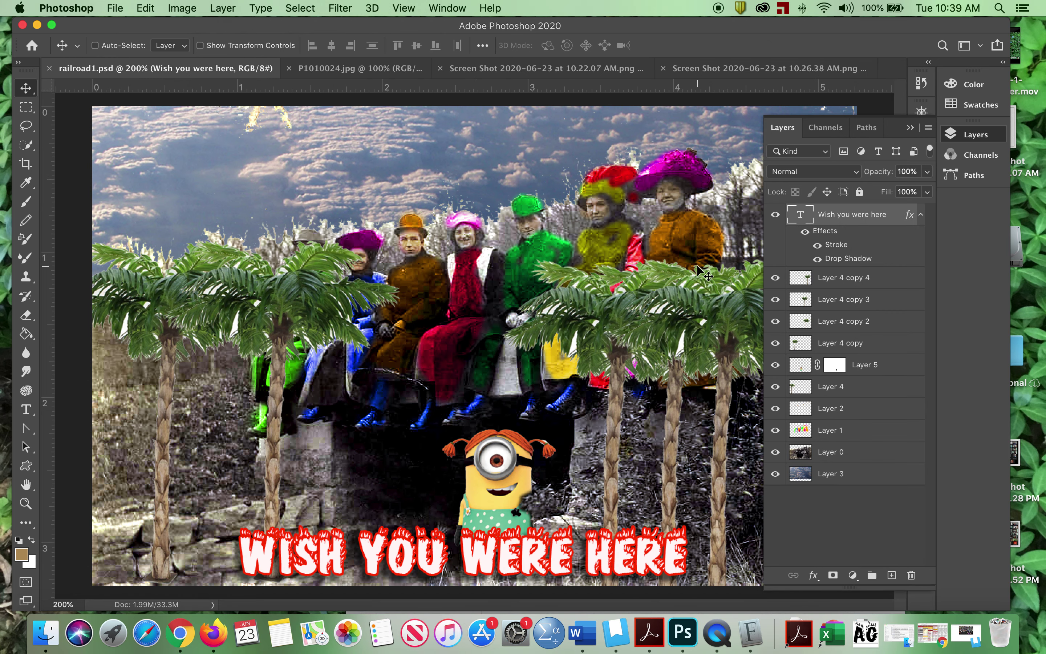
click(37, 26)
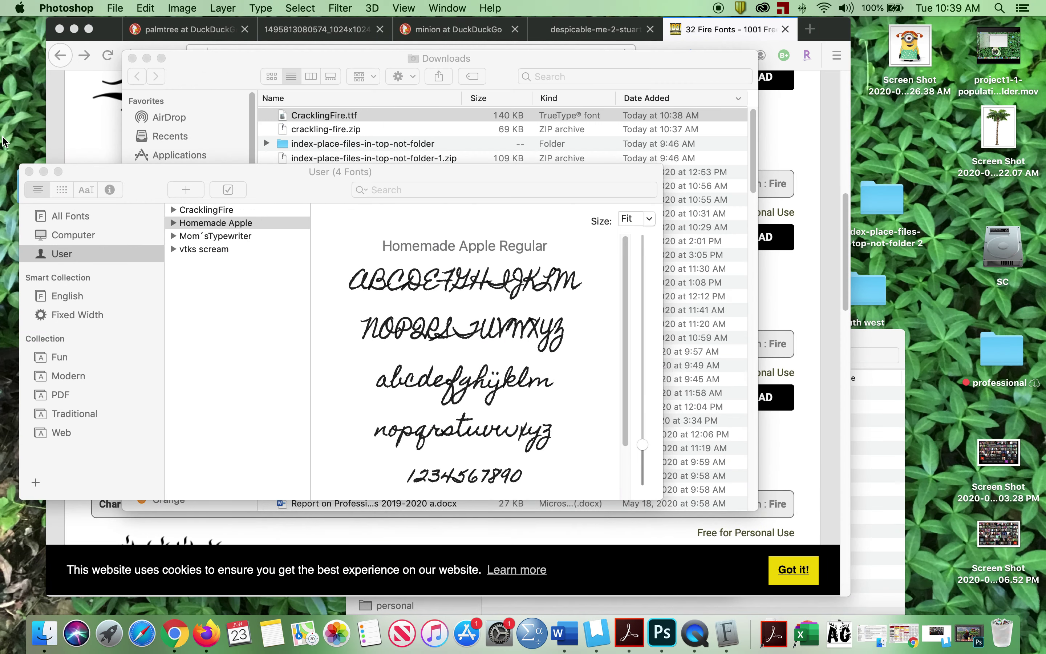
click(29, 171)
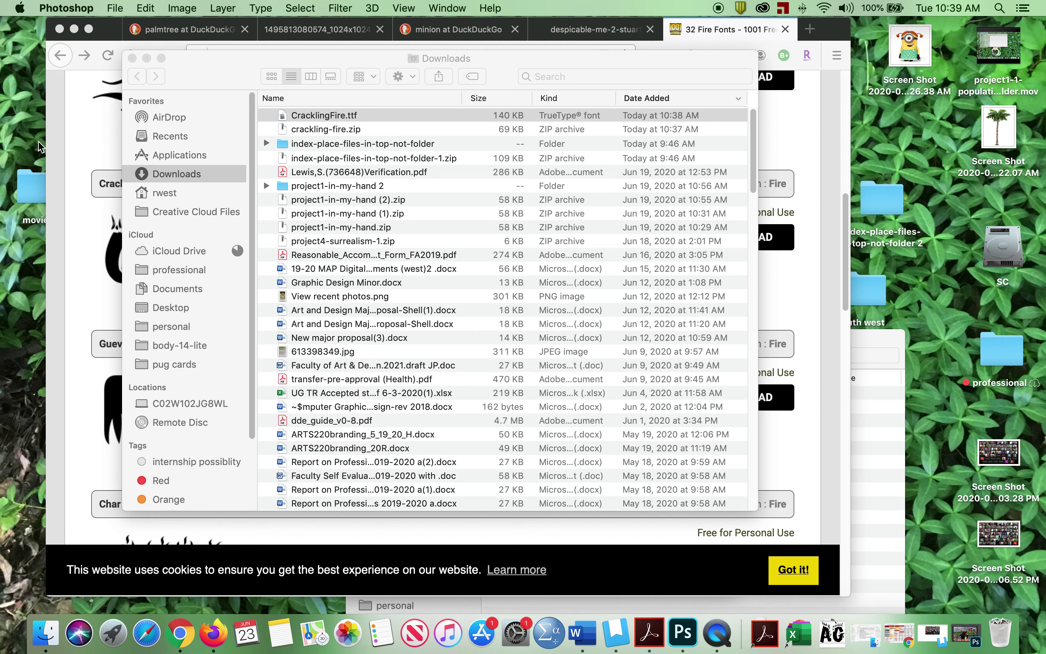